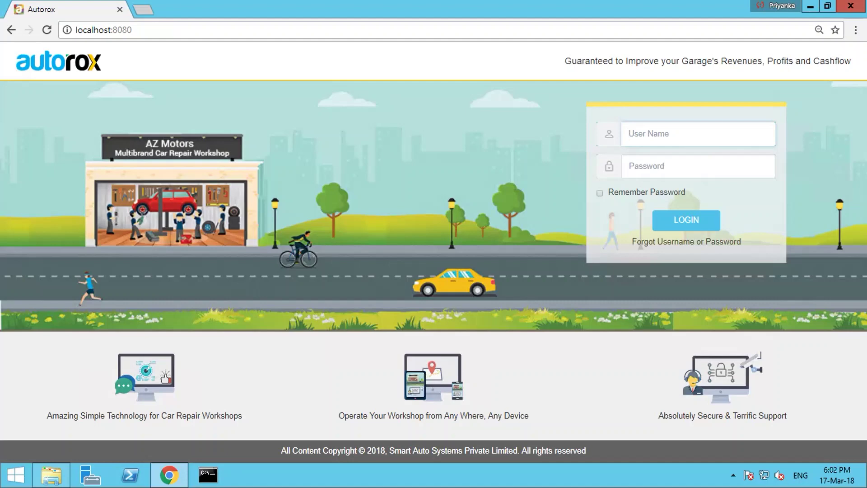
- Log in to Autorox with the garage account's user name and password
key(Tab)
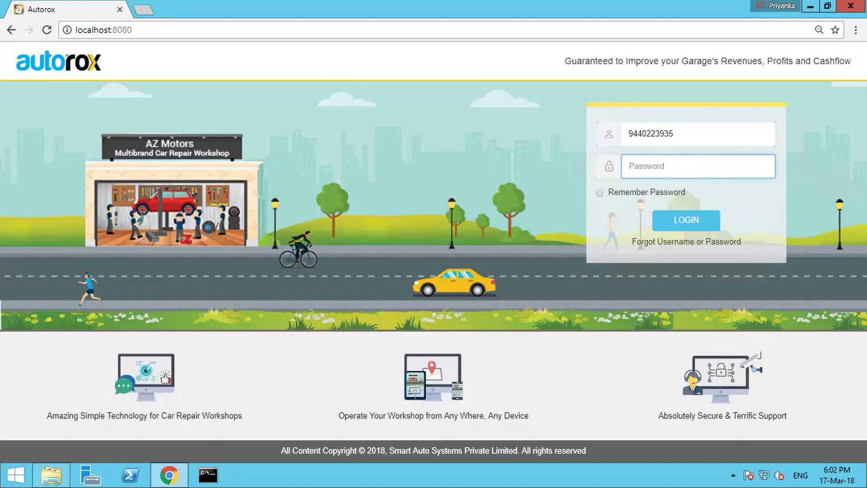
text(•••••••••)
key(Return)
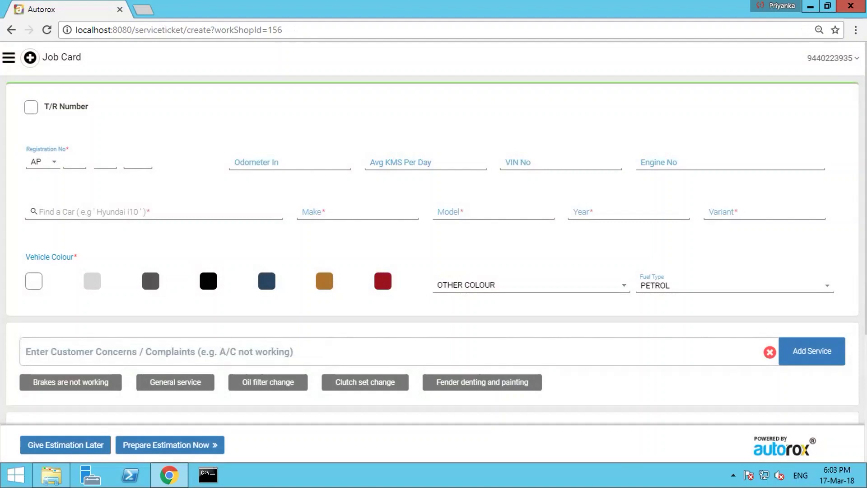
- Enter registration 57 JH 4345, odometer 45000, 56 km per day, VIN SDFHB5Y23784 and engine BSJHDF784T523
click(72, 161)
text(57)
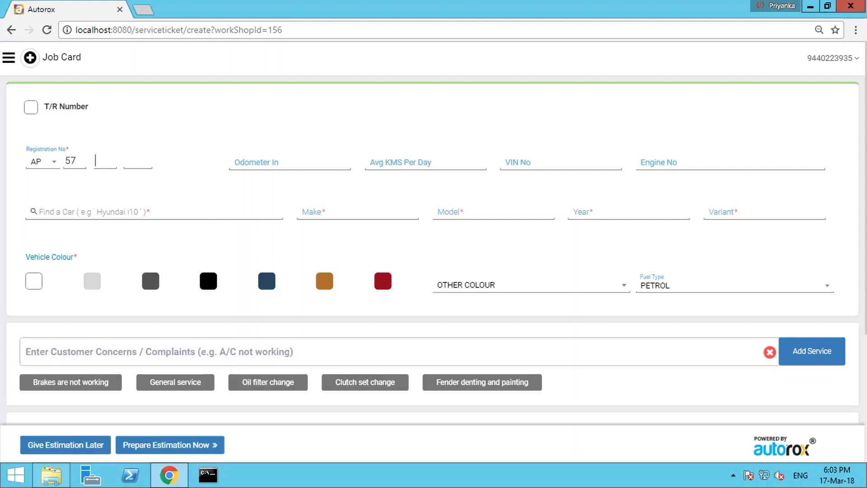
text(JH4345)
text(45000)
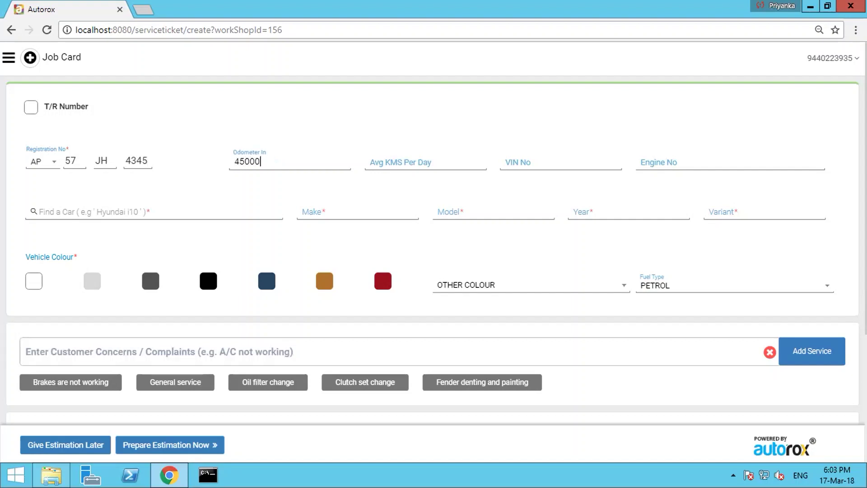
click(398, 161)
text(56)
key(Tab)
text(SDFHB5Y23784)
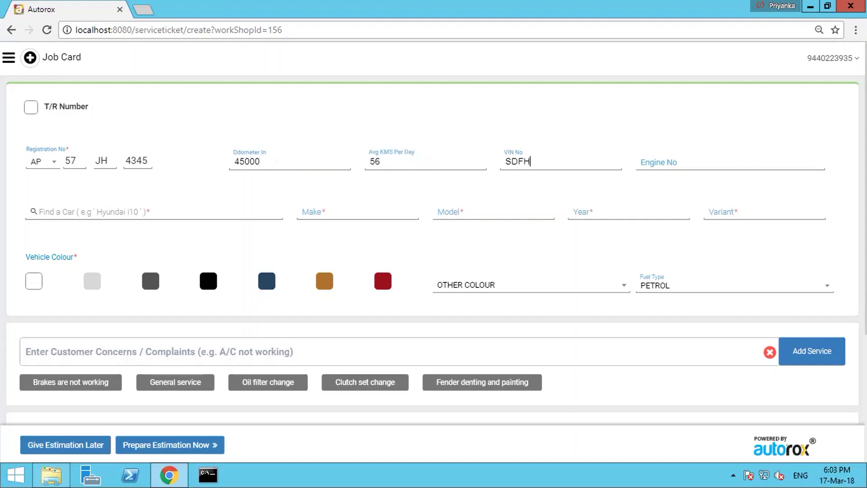
key(Tab)
text(BSJHDF784T523)
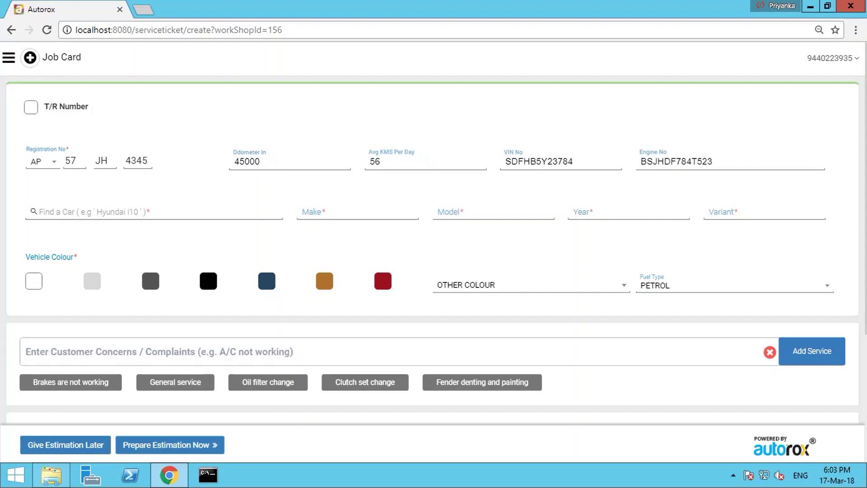
click(31, 211)
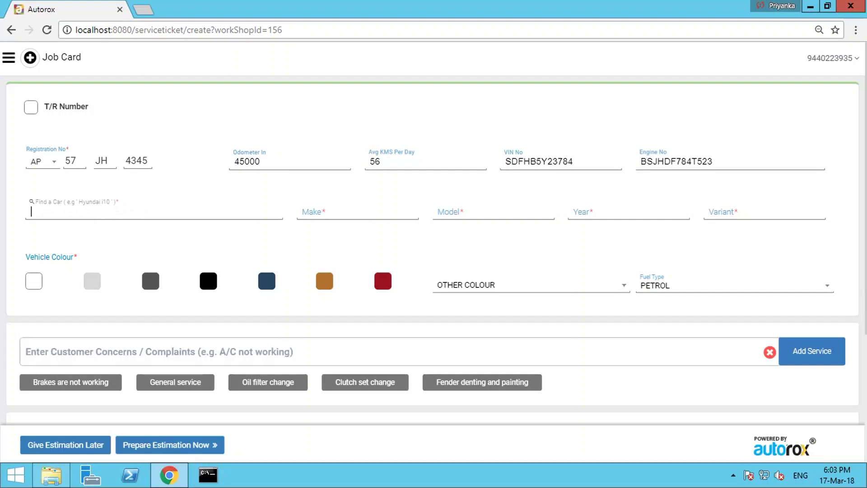
- Choose the 2005 Maruti Suzuki Swift in VXI variant with black as the vehicle colour
text(swift)
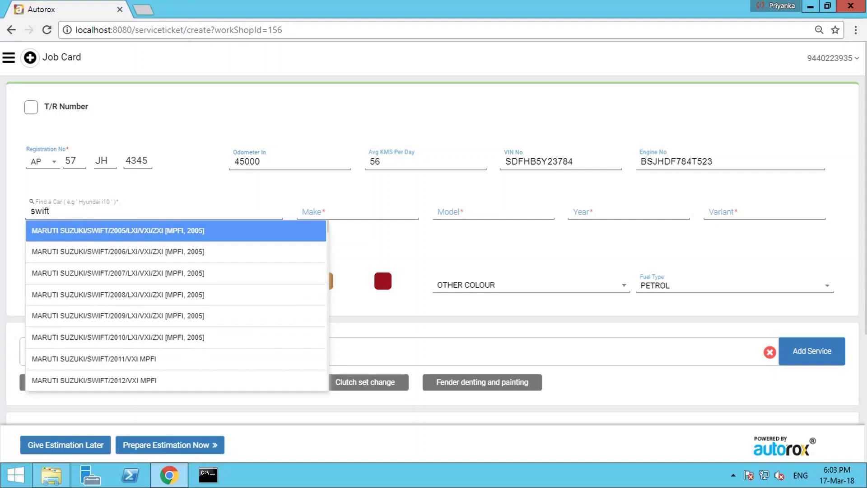
key(Down)
key(Down)
key(Down)
key(Down)
key(Up)
key(Up)
key(Up)
key(Up)
key(Return)
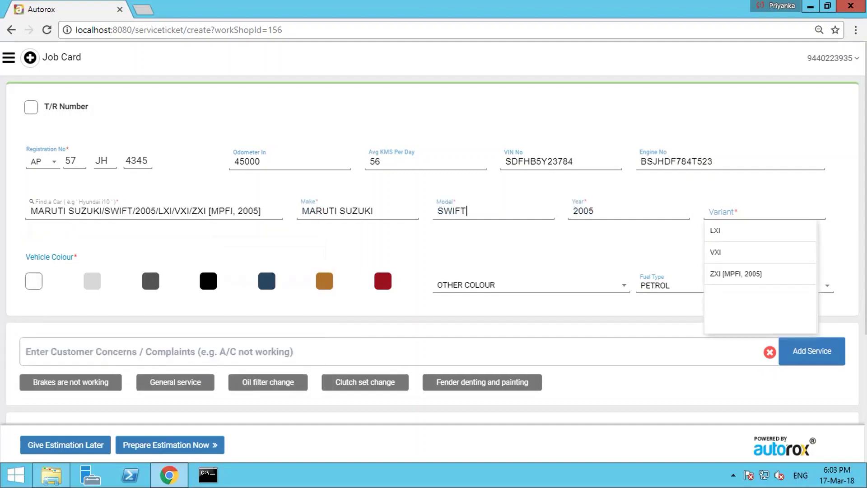
key(Down)
key(Down)
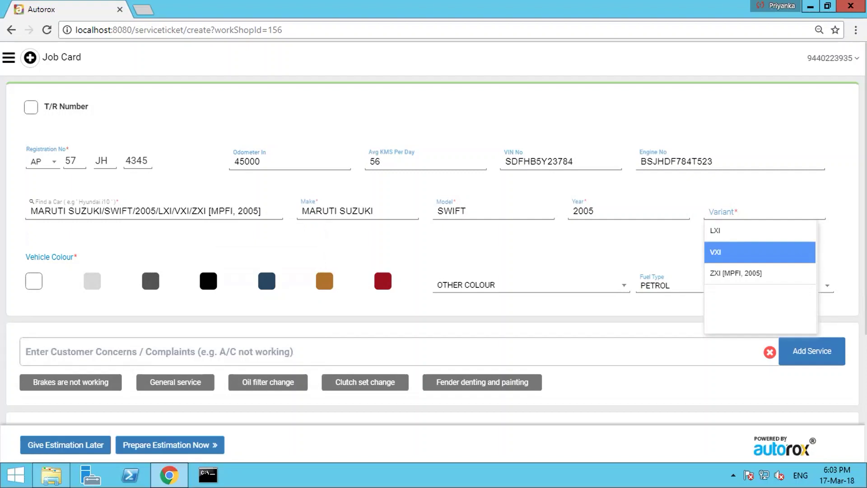
key(Return)
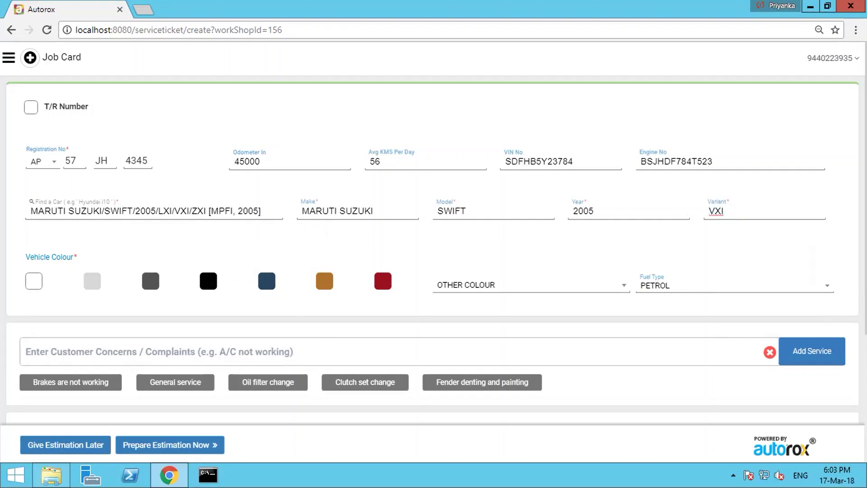
click(209, 280)
scroll(433, 253, down, 3)
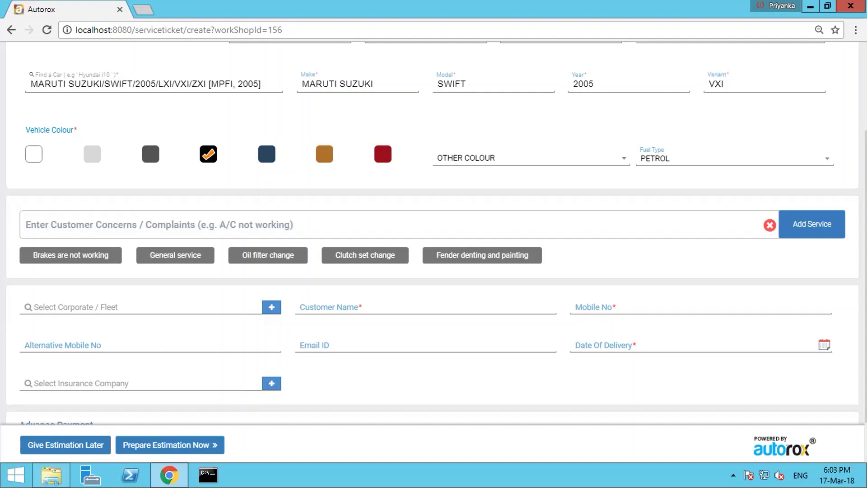
- Add concerns 'Brakes are not working', 'Clutch set change' and 'Front suspension overhaul'
click(70, 255)
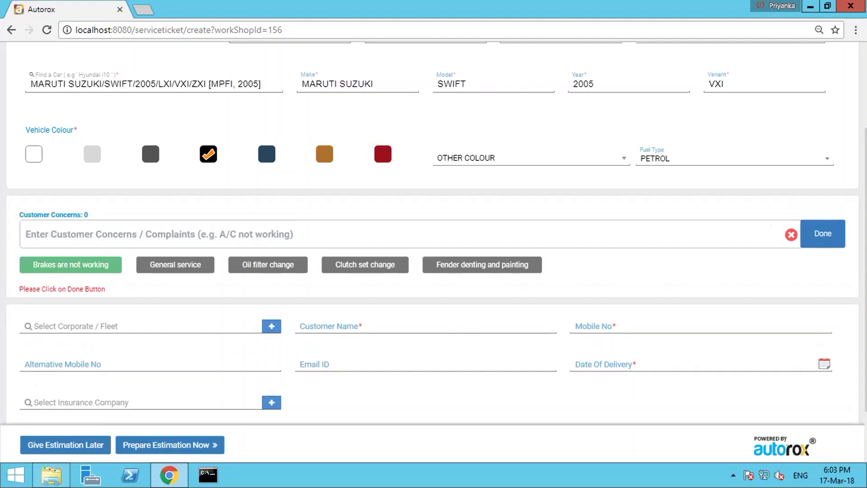
click(365, 264)
click(822, 234)
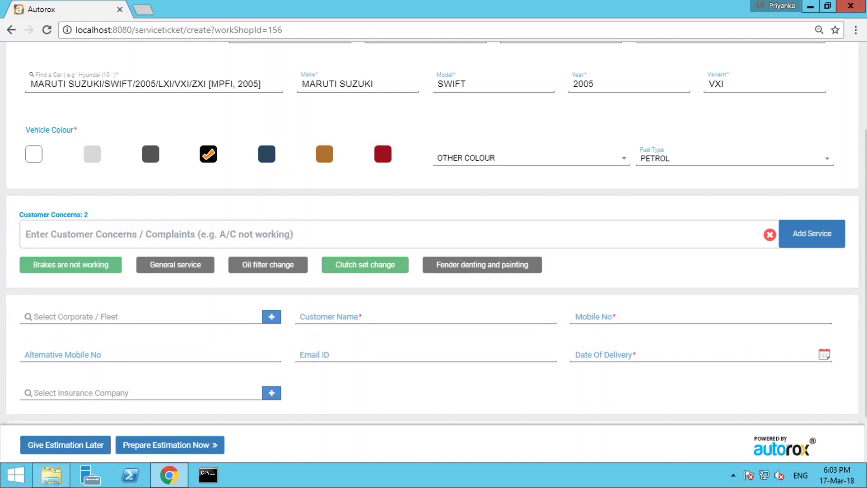
text(S)
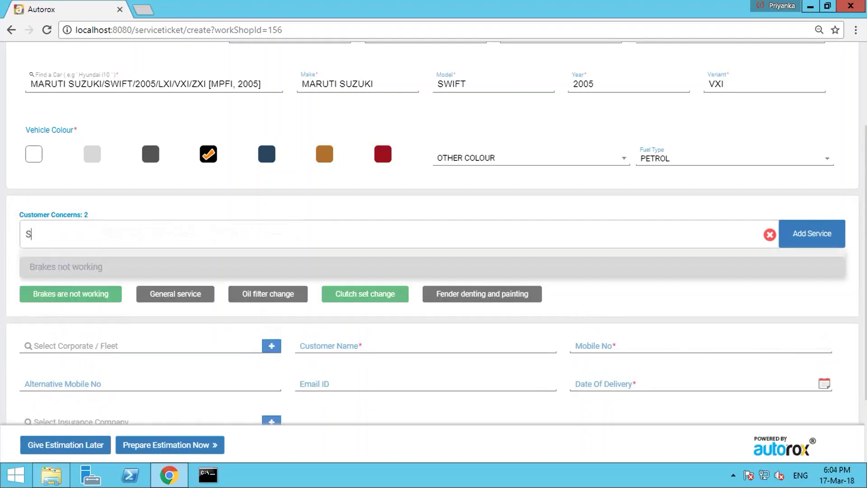
text(u)
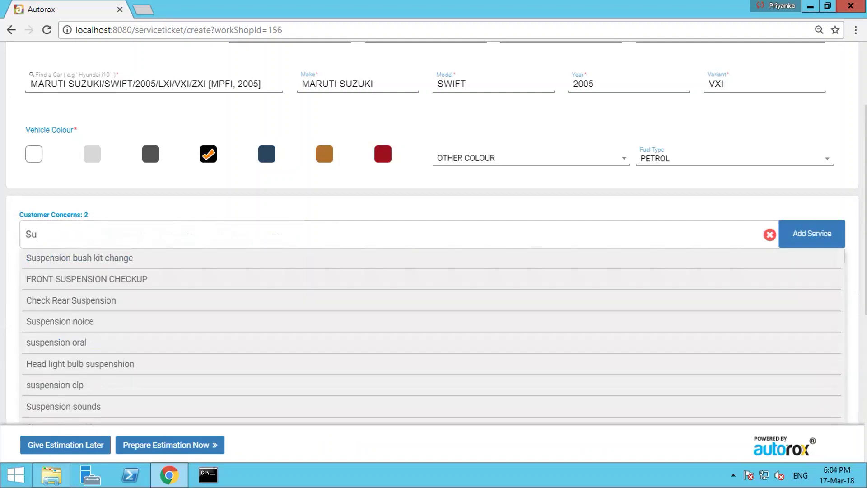
text(spension Ove)
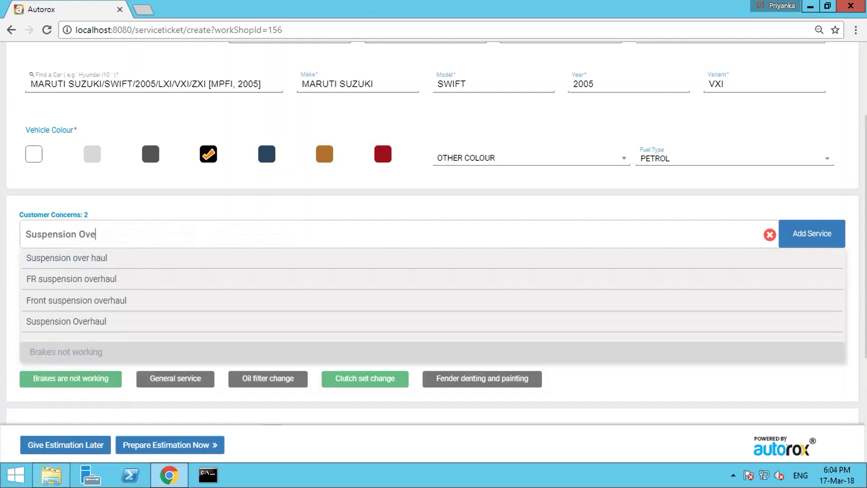
text(rhaul)
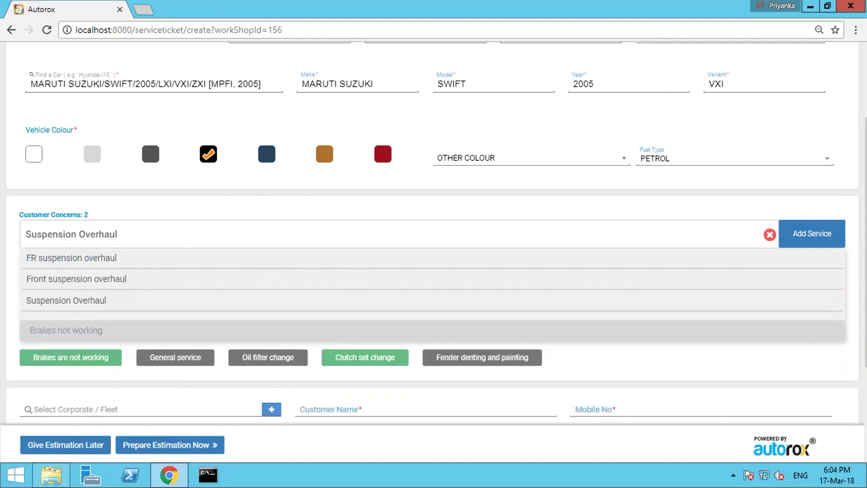
key(Return)
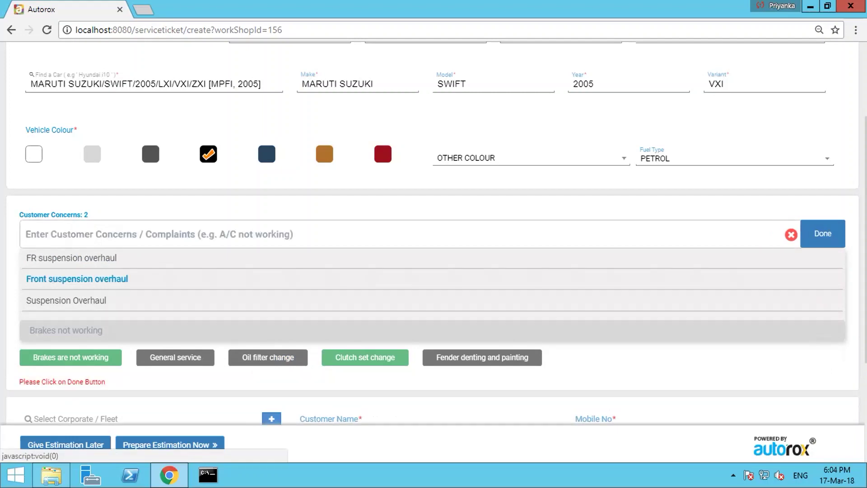
click(822, 233)
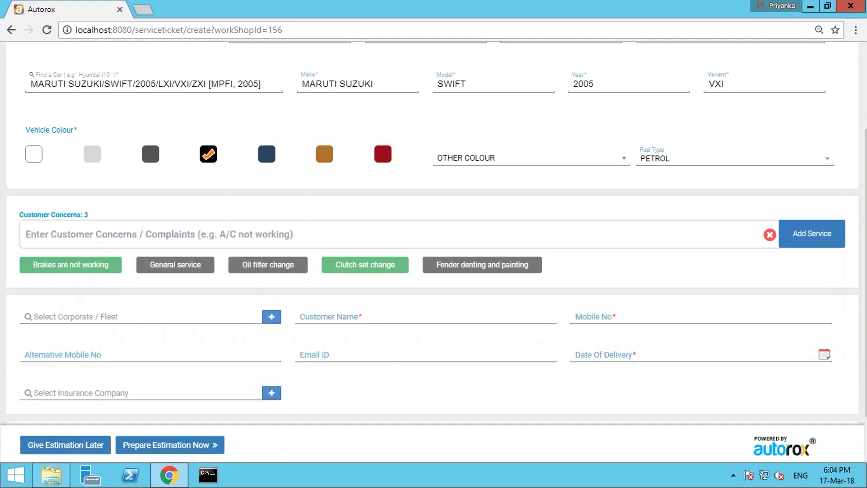
scroll(434, 243, down, 2)
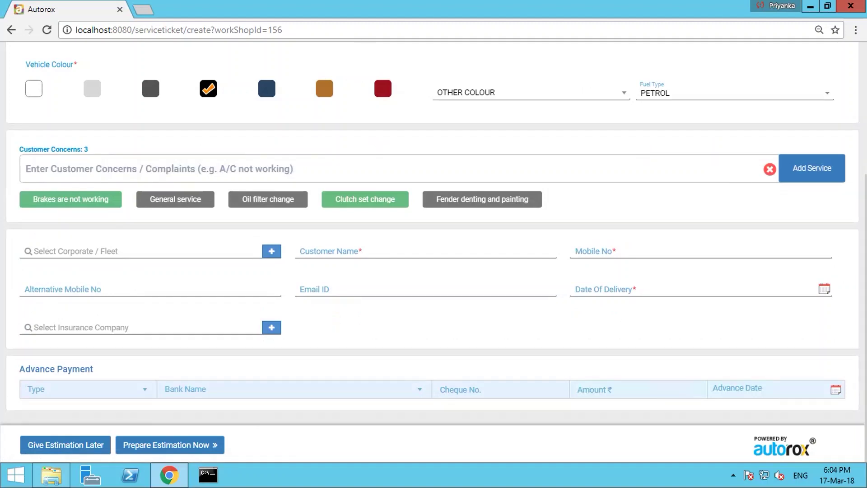
- Search 'CHOLA' and select CHOLAMANDALAM MS GENERAL INSURANCE COMPANY LTD as the insurer
click(68, 327)
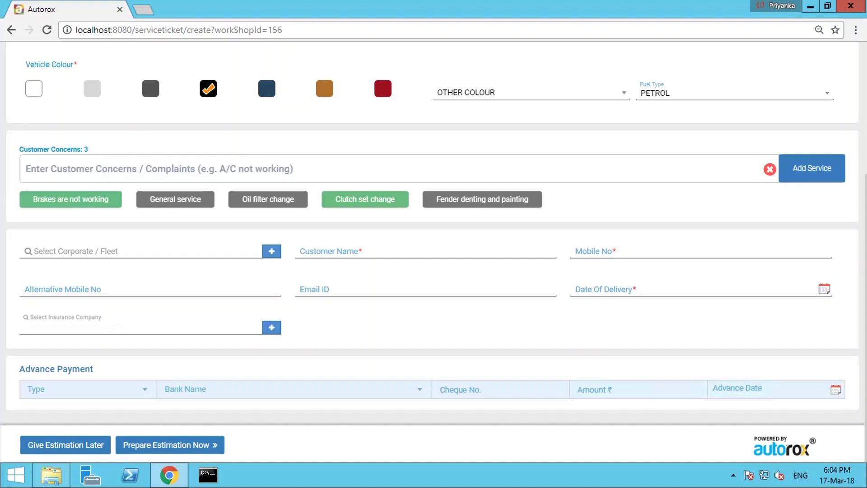
text(CHOLA)
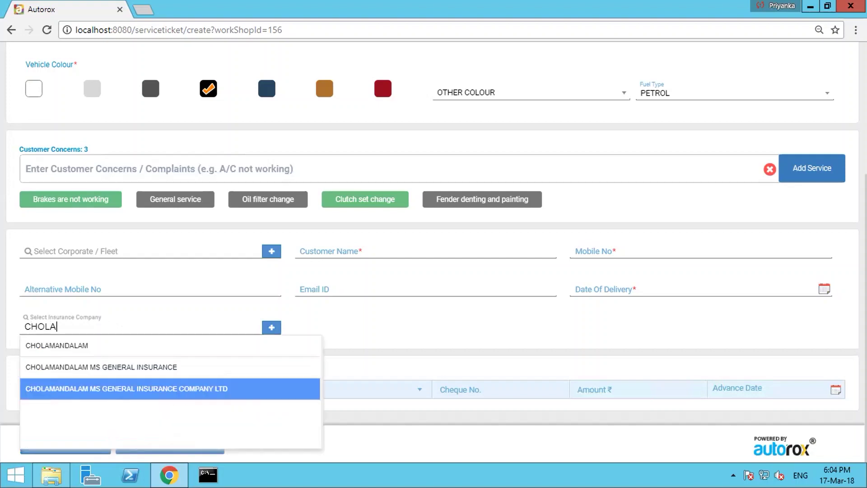
click(126, 389)
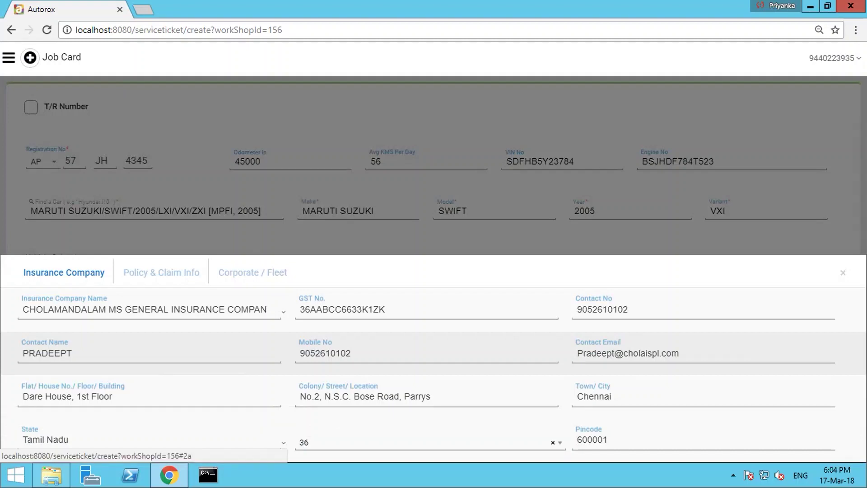
- Mark the job as an insurance claim and enter policy and licence numbers, both expiring Mar 17 2018
click(161, 272)
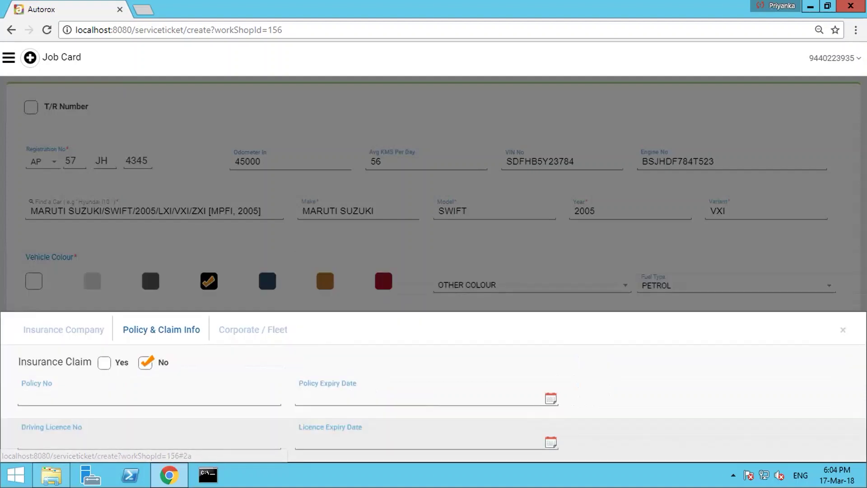
click(104, 363)
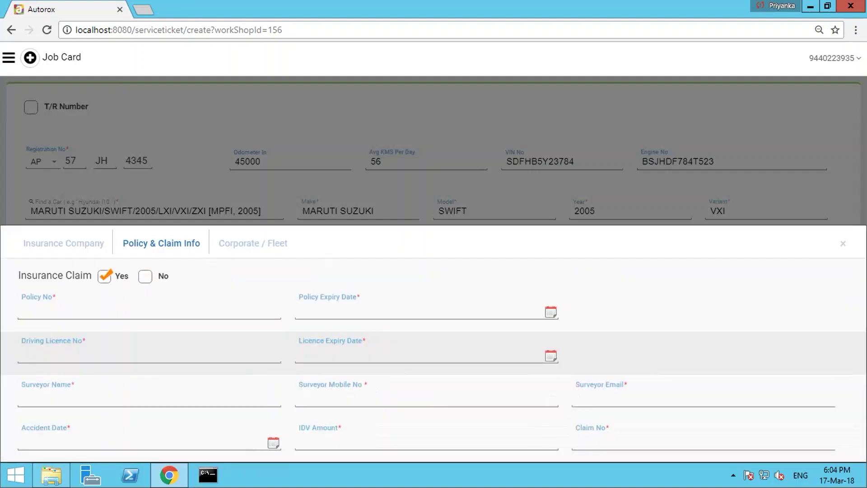
click(54, 309)
key(Tab)
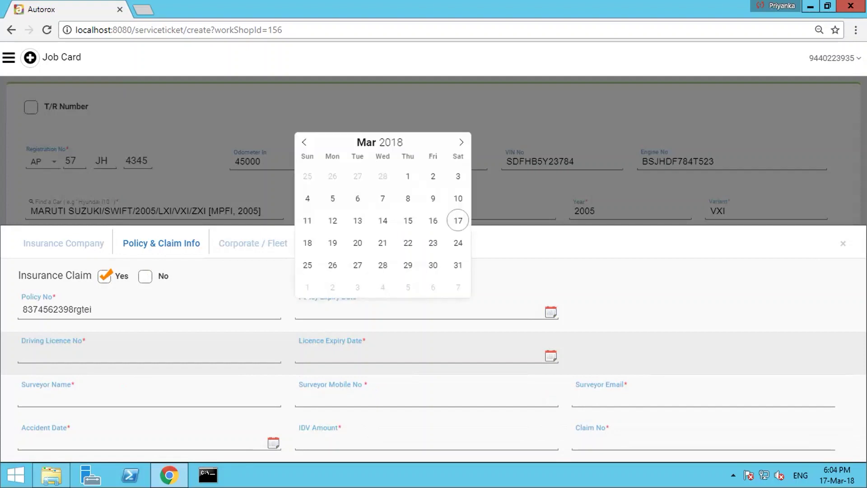
click(458, 220)
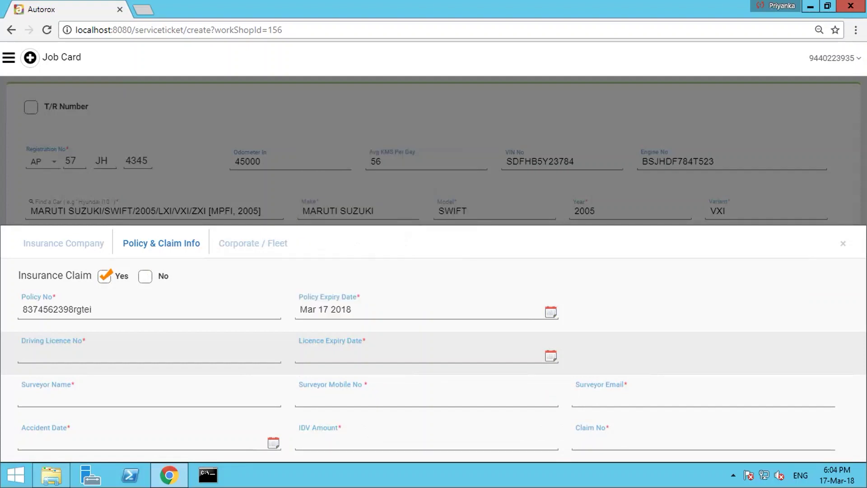
click(23, 352)
key(Tab)
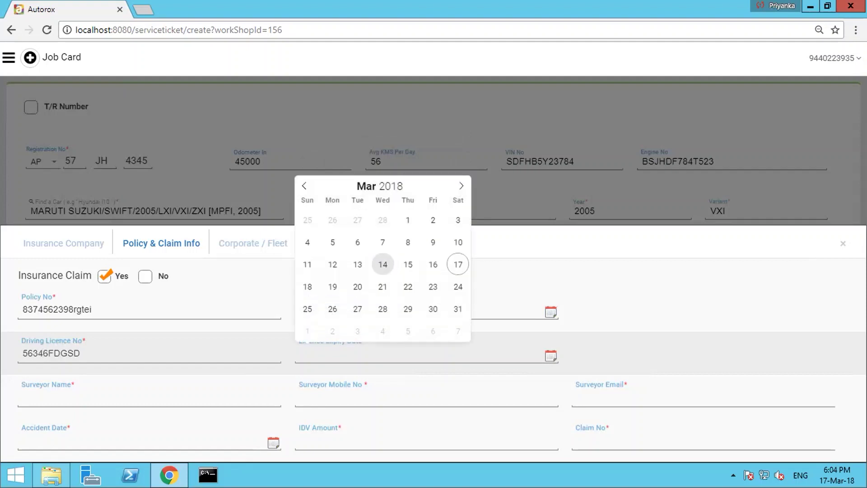
key(Return)
key(Tab)
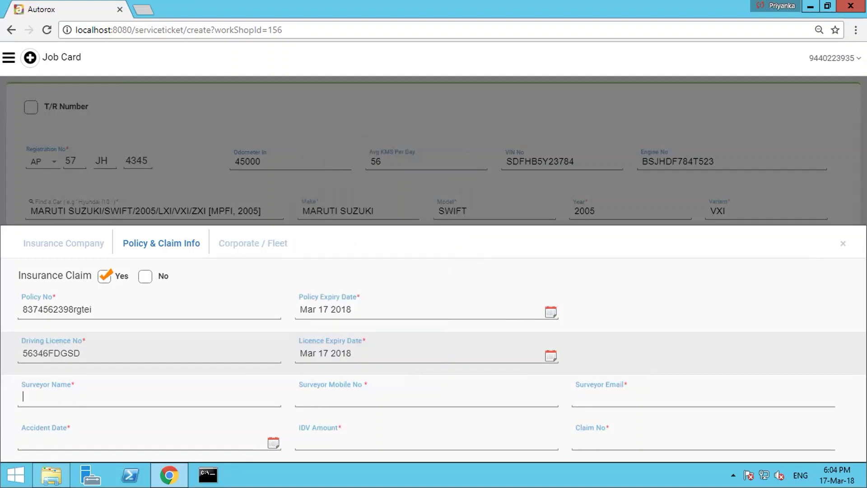
- Pick the surveyor from the suggestions so their mobile and e-mail fill in
text(PEI)
key(BackSpace)
key(BackSpace)
text(RIY)
key(Down)
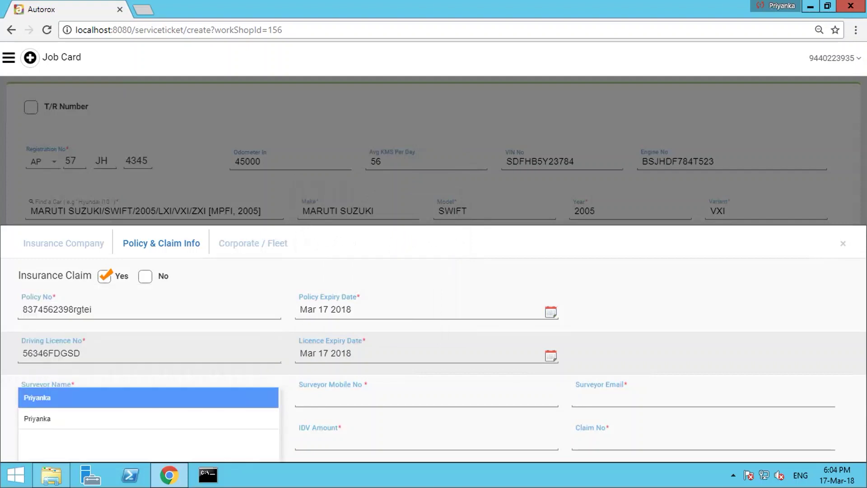
key(Return)
- Set accident date Mar 14 2018, IDV amount 6000 and the claim number, then close the claim details
key(Tab)
key(Left)
key(Left)
key(Left)
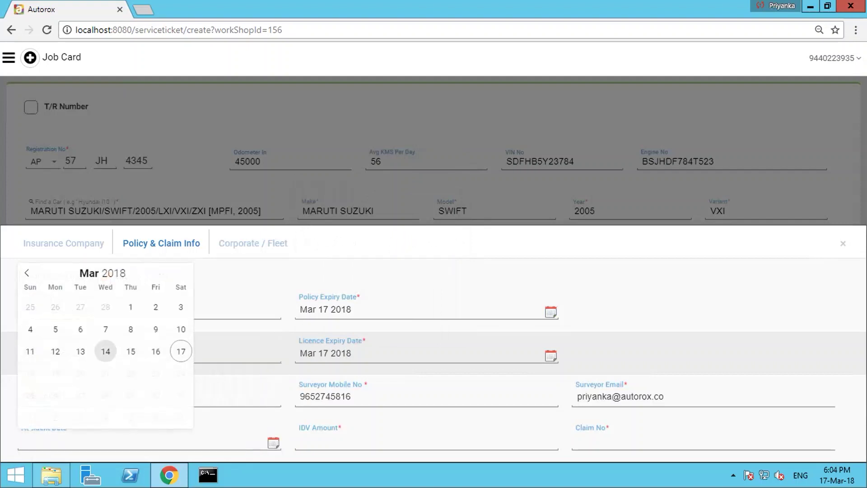
key(Return)
key(Tab)
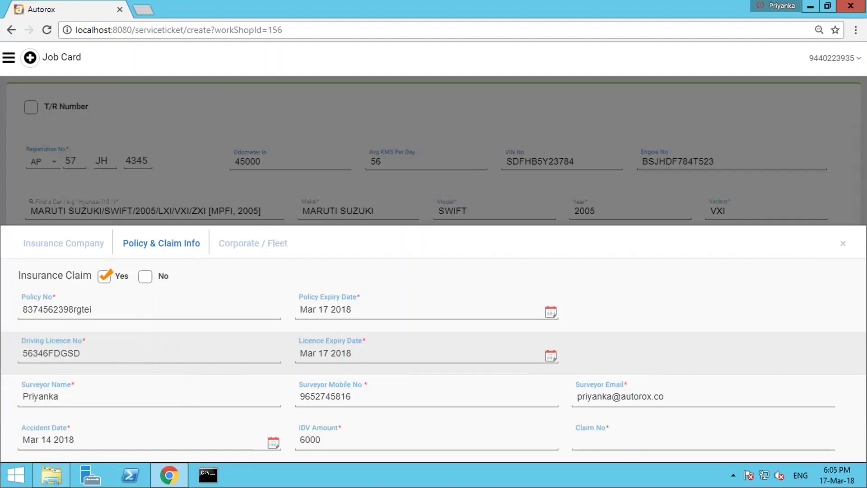
key(Tab)
key(Return)
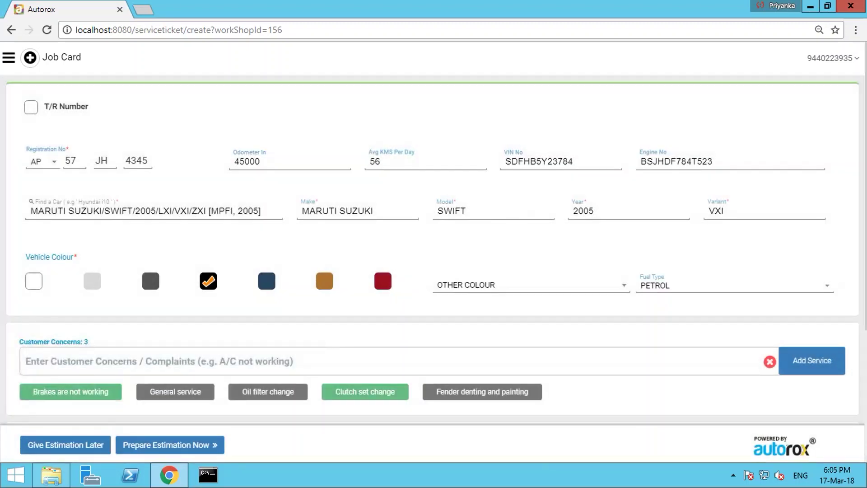
- Enter the customer's name and mobile number and set the delivery date to Mar 31 2018
scroll(433, 226, down, 4)
click(425, 252)
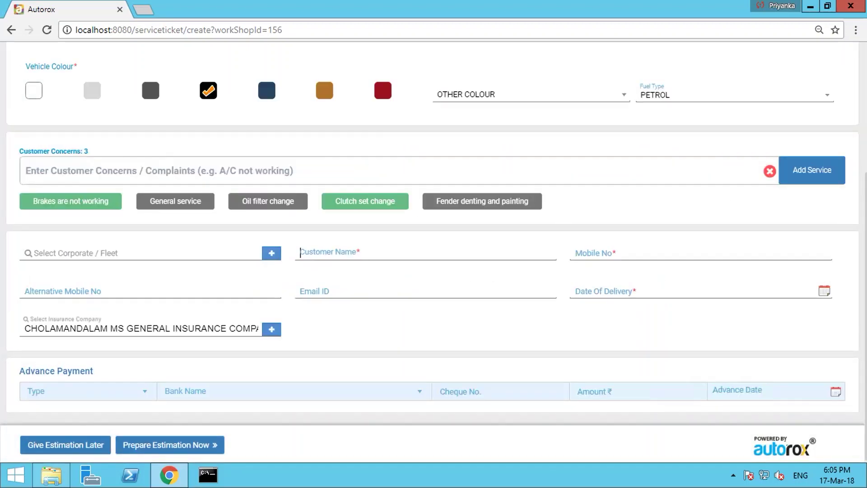
text(Ram)
click(576, 253)
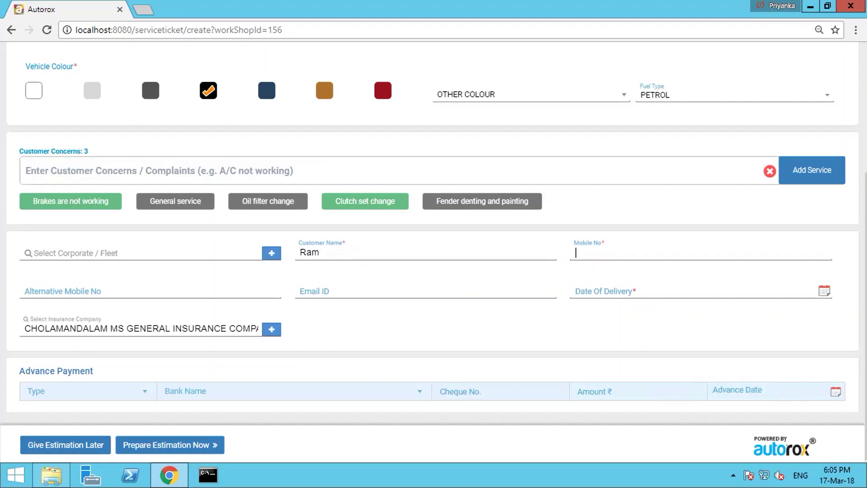
scroll(628, 289, down, 1)
click(627, 292)
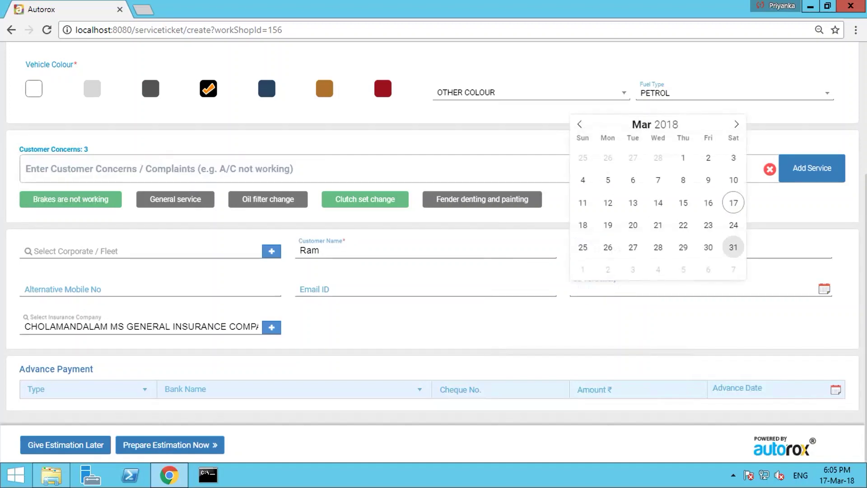
click(733, 247)
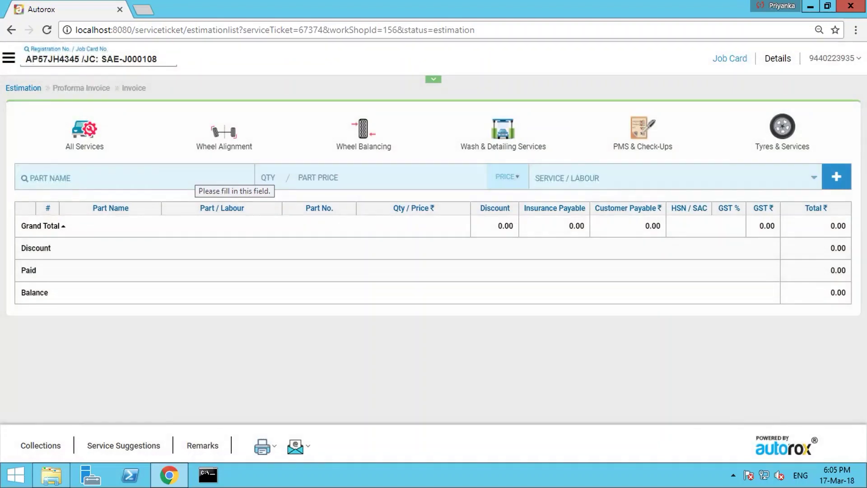
- Add 1 BUMPER (FR) with Denting, metallic paint and solid paint labour to the estimate
click(21, 180)
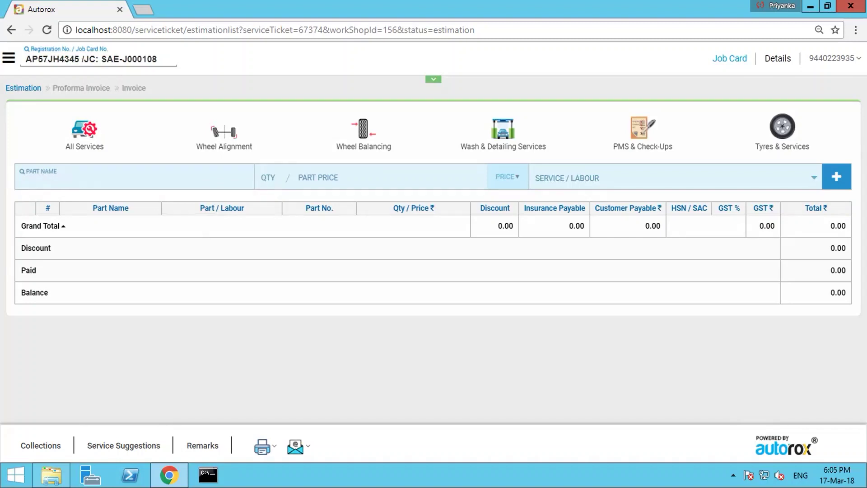
text(BUMPER)
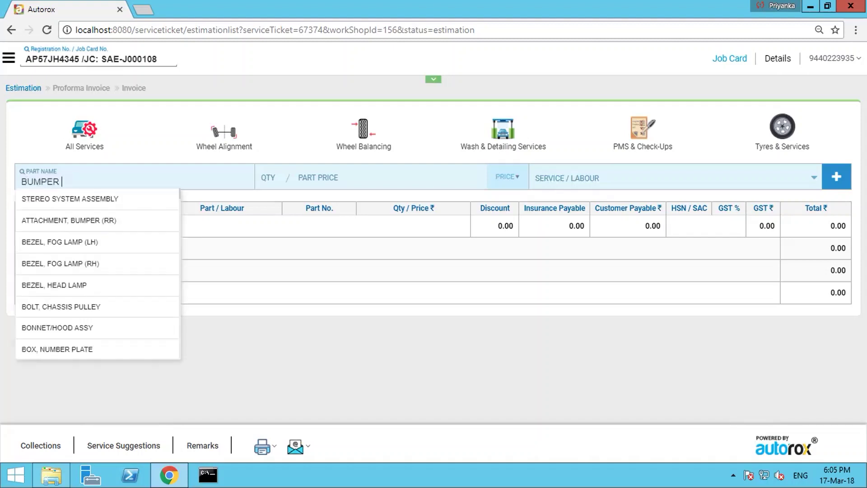
key(Return)
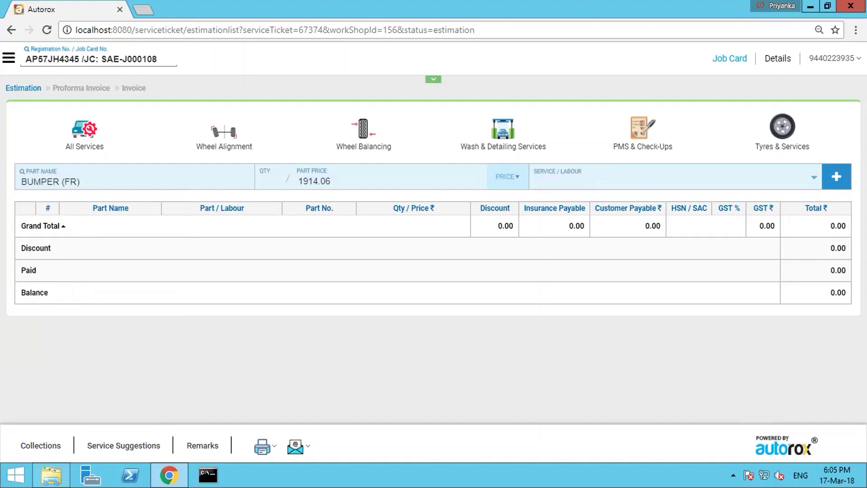
text(1)
click(677, 177)
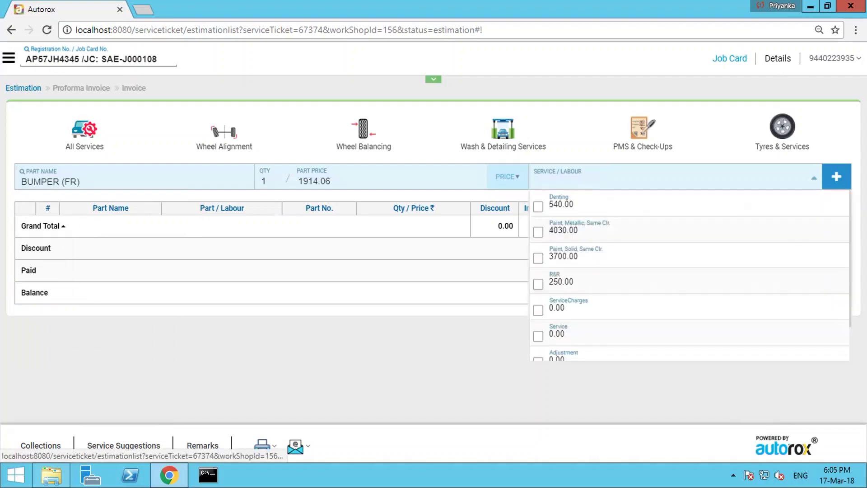
click(537, 207)
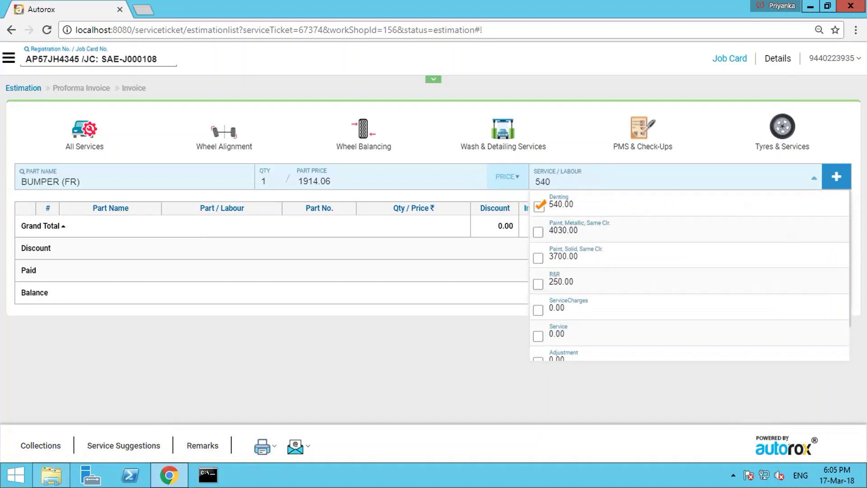
click(537, 232)
click(537, 258)
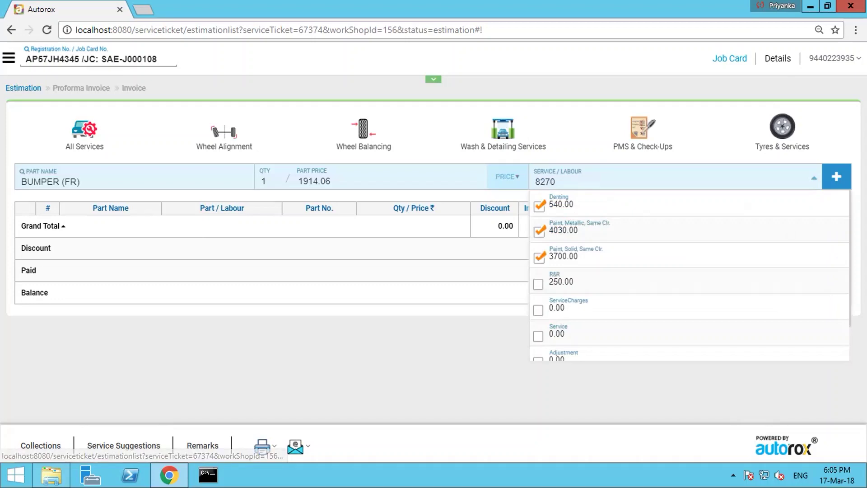
click(836, 177)
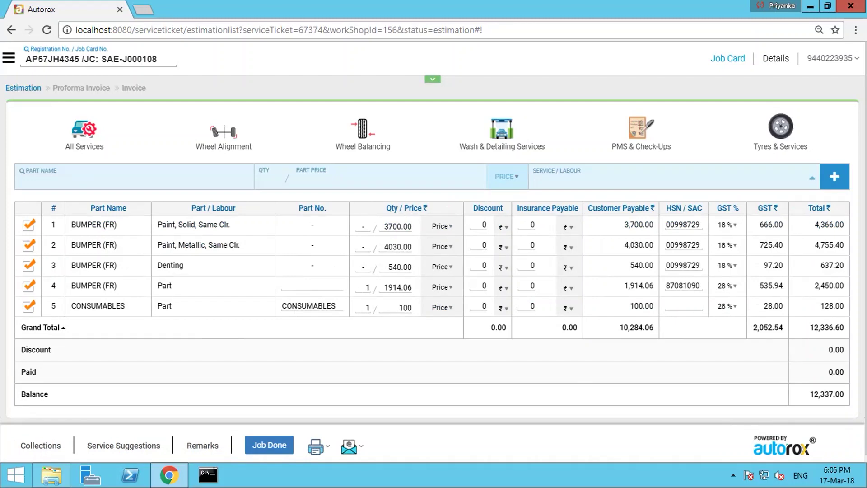
- Set insurance payable to 90% on row 1, 4000 and 500 on rows 2–3, and 70% on row 4
click(568, 227)
key(Down)
key(Return)
text(9)
text(4)
text(000)
click(531, 265)
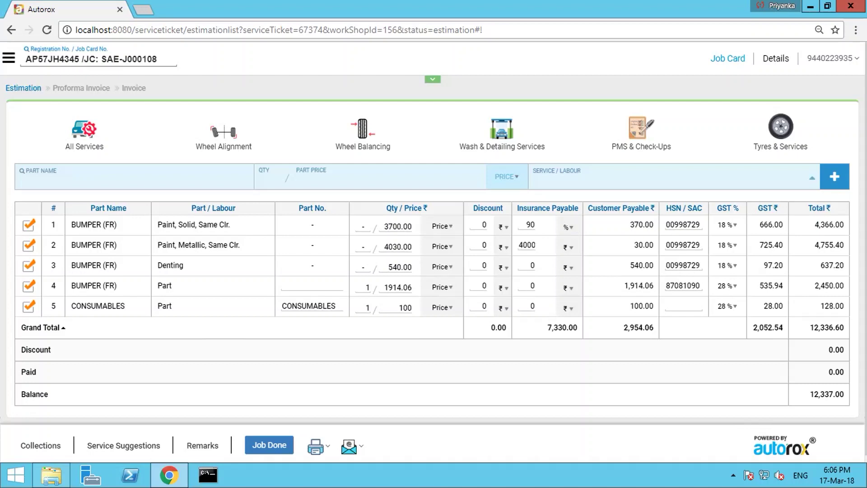
text(500)
click(568, 288)
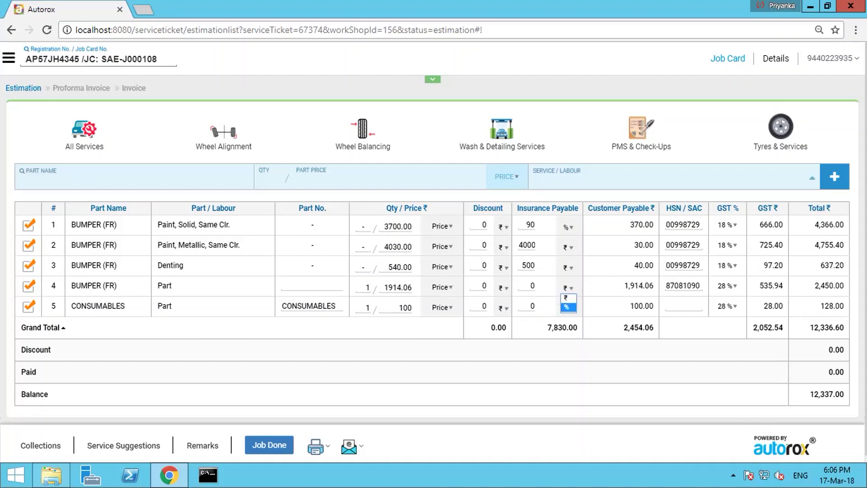
click(568, 307)
click(529, 286)
text(7)
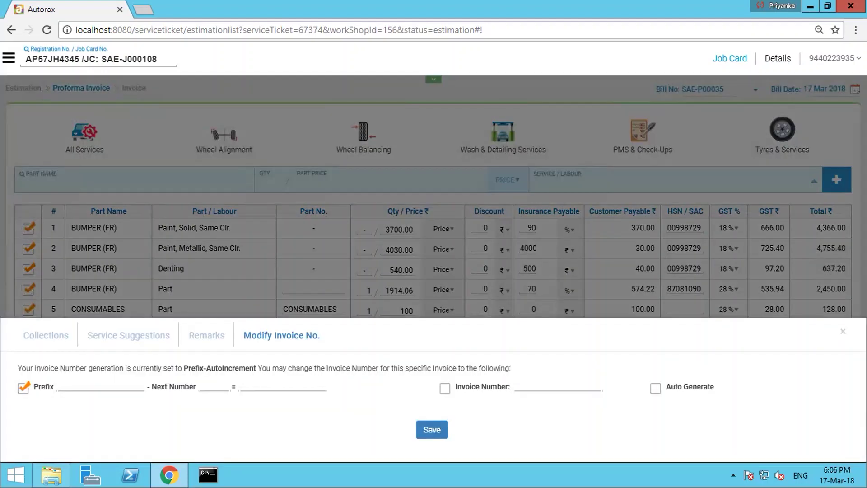
- Save the invoice with an auto-generated number, close Service Suggestions and bring up the printable documents
click(655, 388)
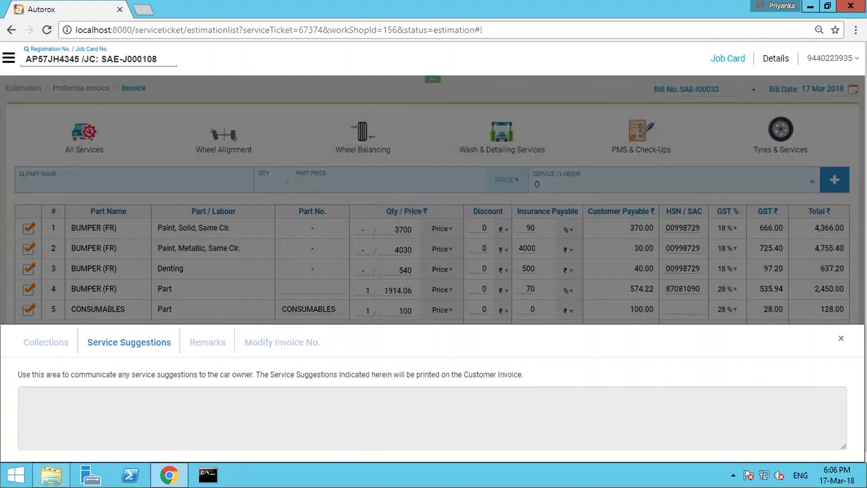
click(841, 337)
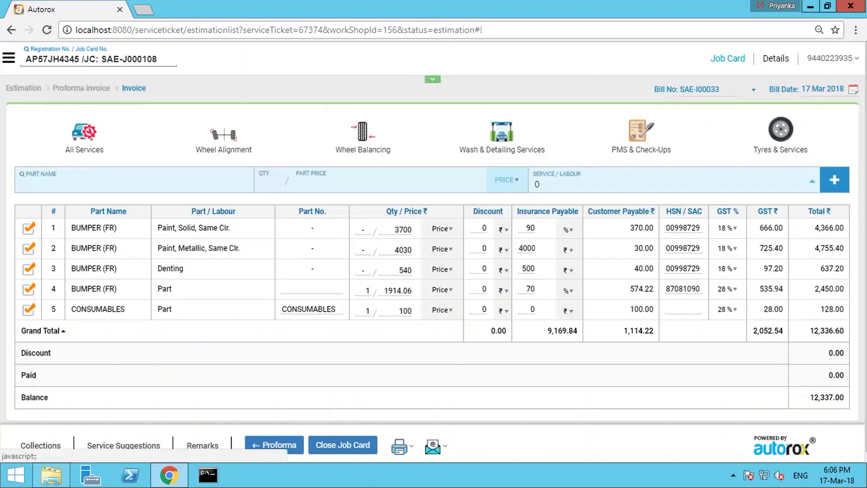
click(399, 446)
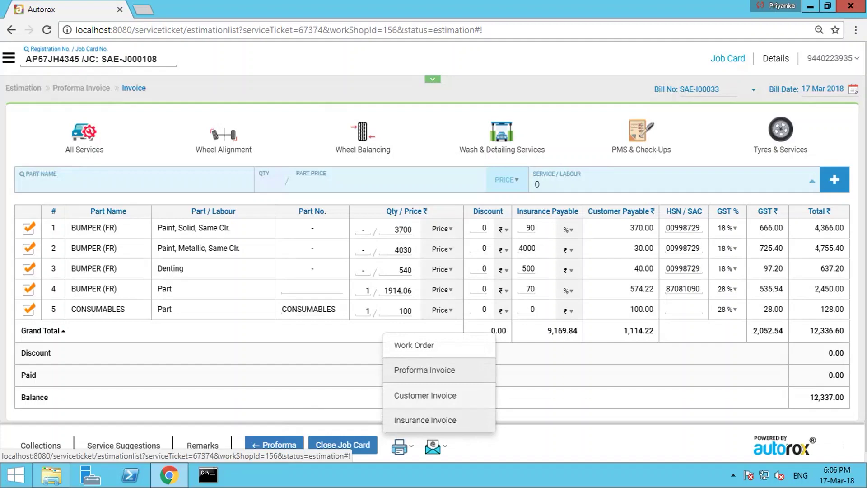
- Review the Customer Invoice print preview, then cancel back to the Invoice-stage job card
click(424, 369)
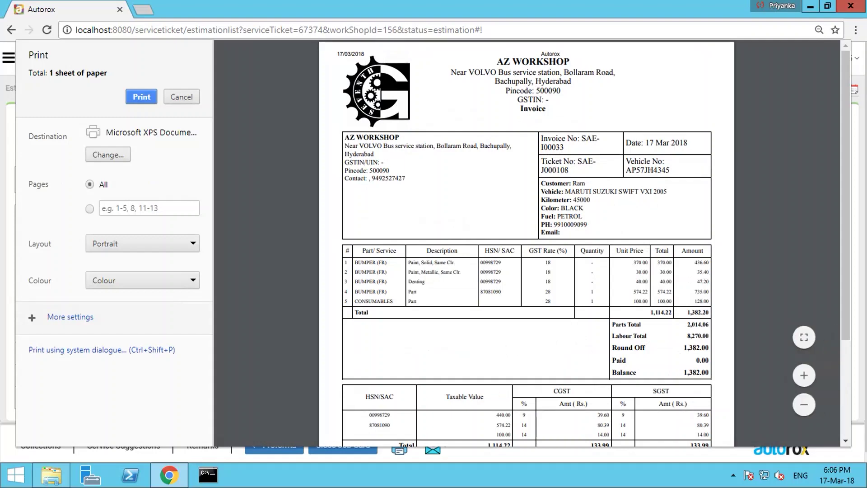
scroll(527, 244, down, 2)
click(181, 96)
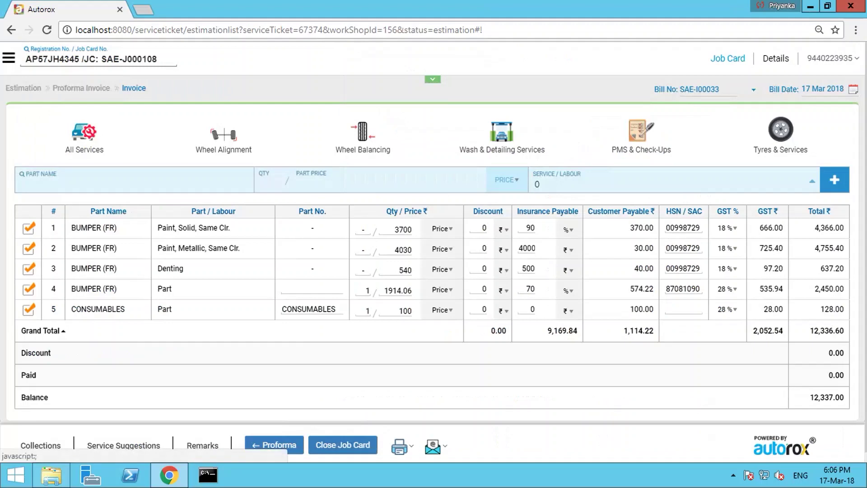
click(399, 445)
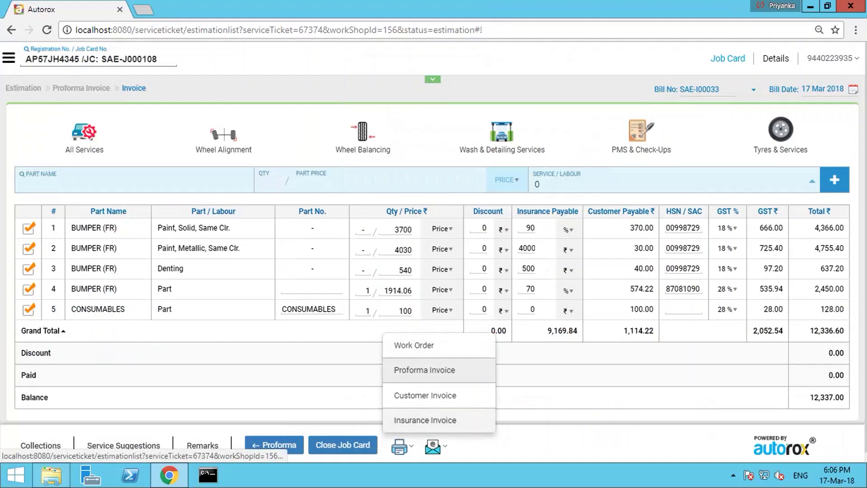
click(425, 370)
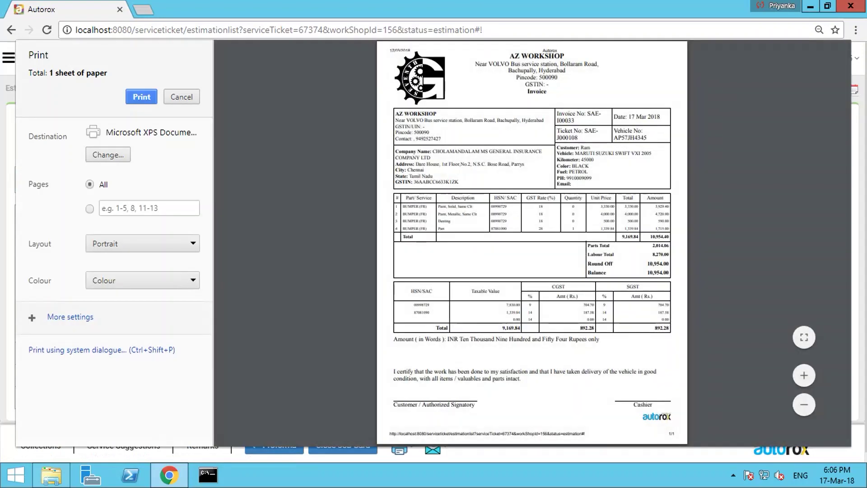
click(804, 374)
click(803, 375)
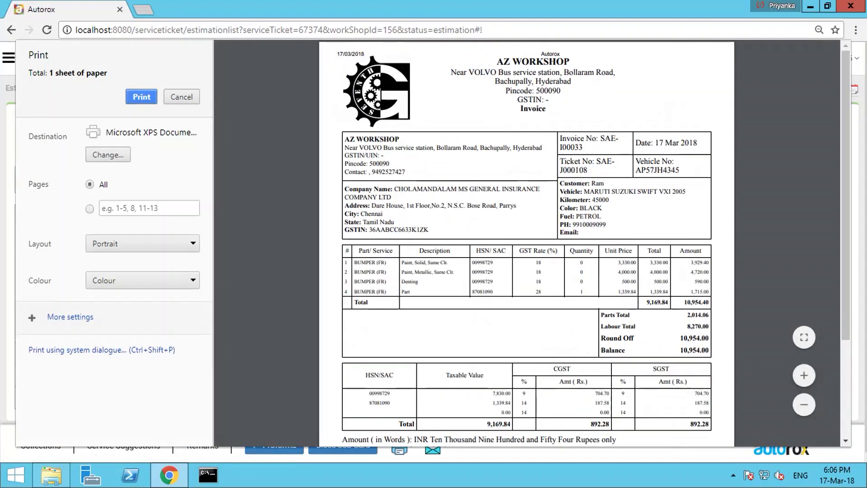
click(804, 375)
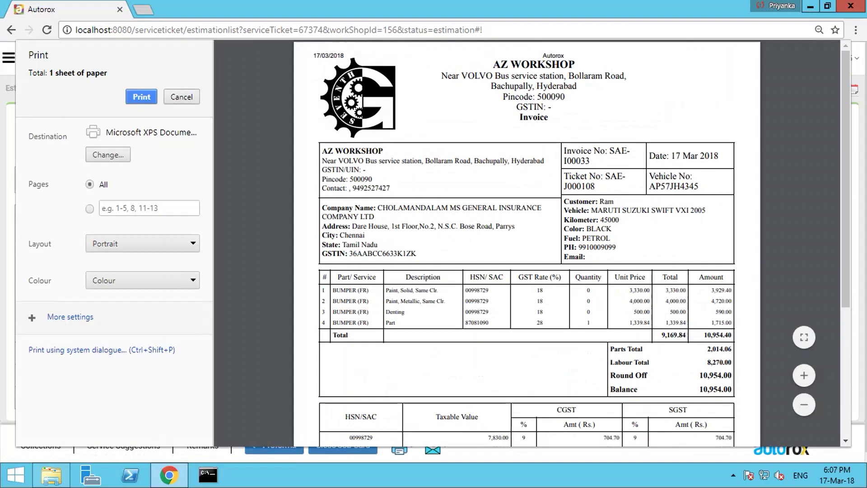
key(Escape)
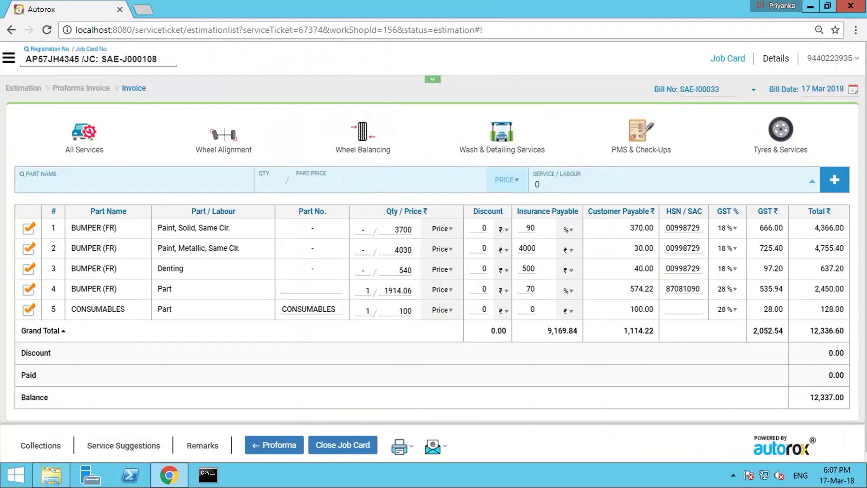